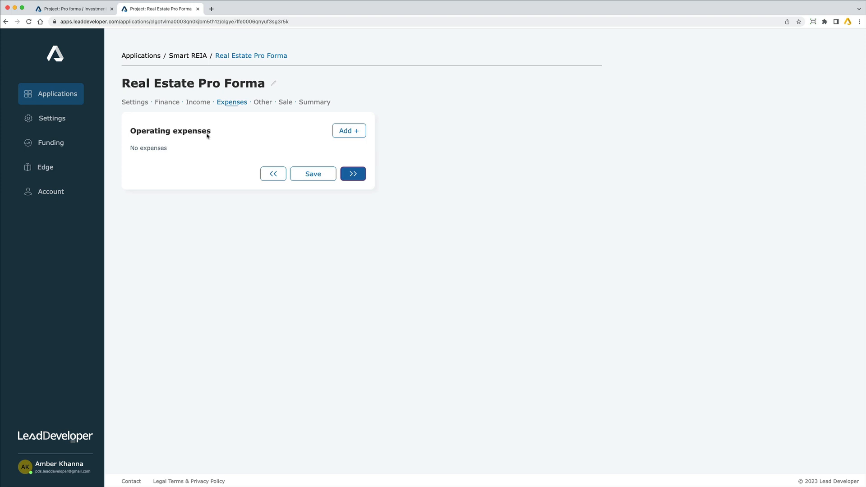
# Add an operating expense and name it Property management
pyautogui.click(357, 131)
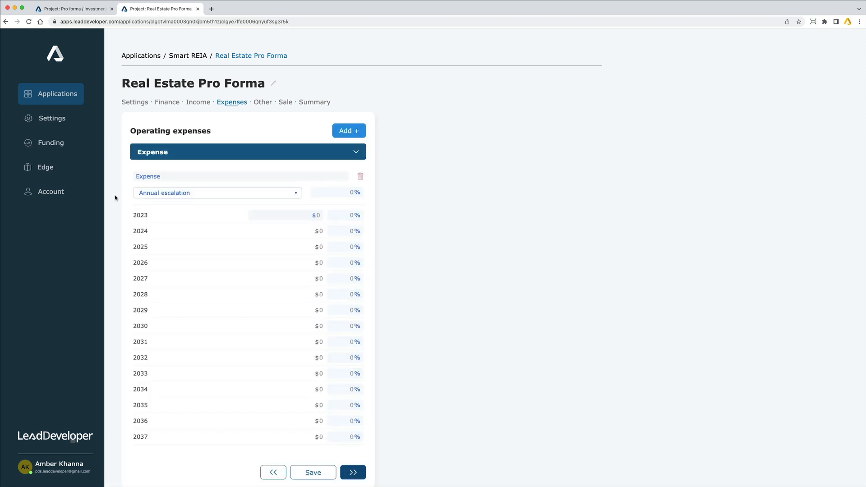
pyautogui.click(357, 154)
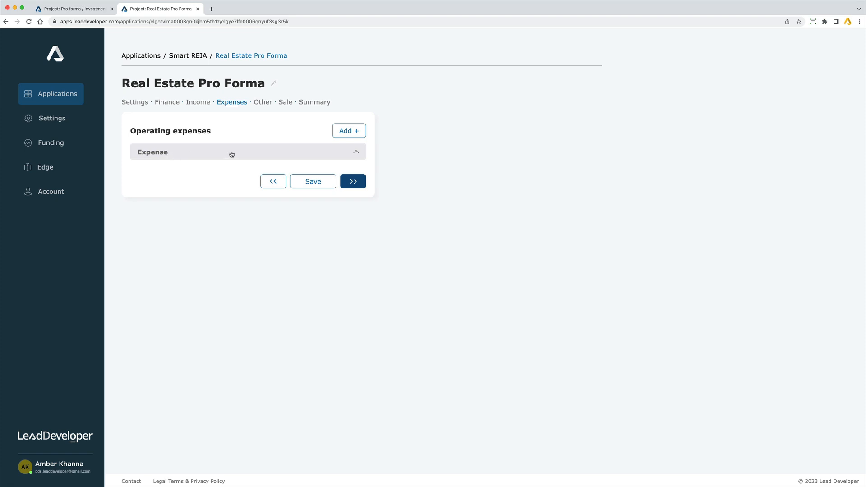
pyautogui.click(357, 152)
pyautogui.click(177, 175)
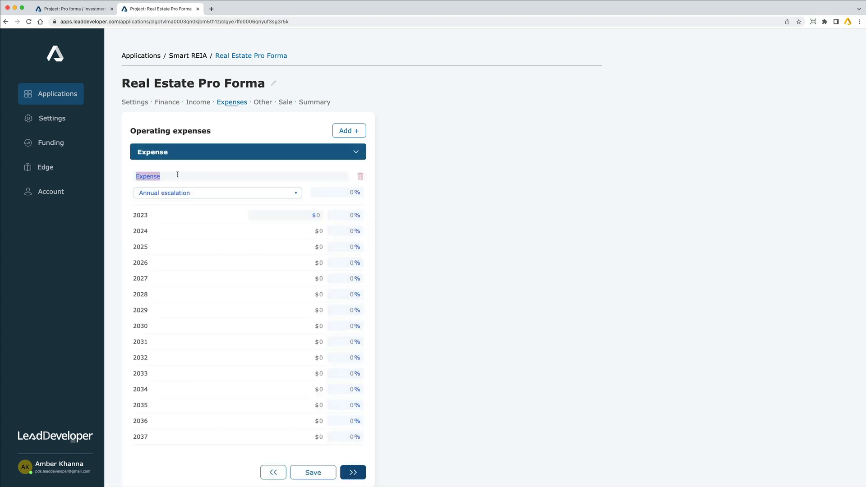
pyautogui.write('property manageme')
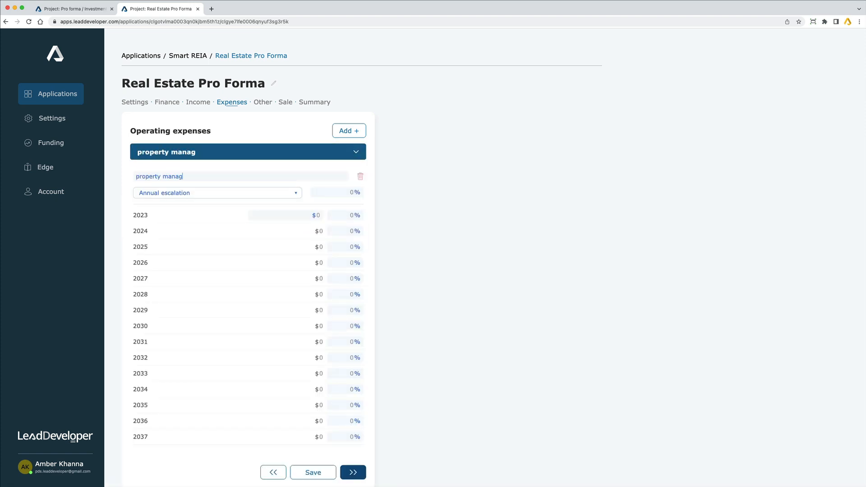
pyautogui.press('BackSpace')
pyautogui.press('BackSpace')
pyautogui.write('ment')
pyautogui.click(140, 177)
pyautogui.press('BackSpace')
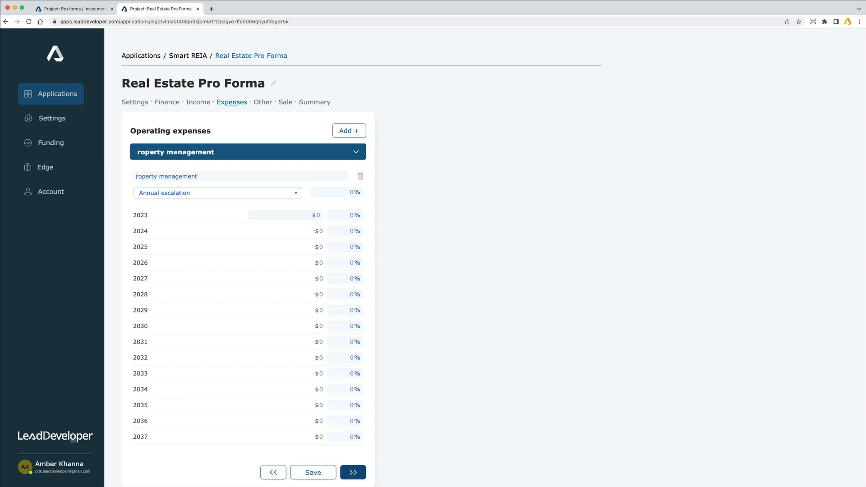
pyautogui.write('P')
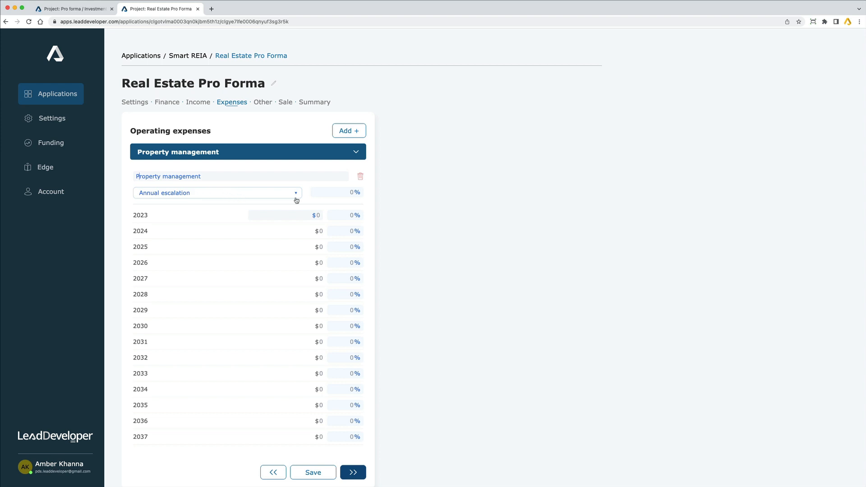
# Set the Property management expense's overall escalation to 3.5% and its 2023 amount to $7,800
pyautogui.write('3.5')
pyautogui.click(320, 216)
pyautogui.write('7800')
pyautogui.click(334, 213)
# Set Property management's yearly escalation: 5% for even years 2024–2032, 6% for 2033, 7% for 2034, 8% for 2035 and 2037, 10% for 2036
pyautogui.click(349, 232)
pyautogui.write('5')
pyautogui.moveTo(359, 311); pyautogui.dragTo(345, 309)
pyautogui.click(316, 255)
pyautogui.write('57')
pyautogui.press('Tab')
pyautogui.write('8')
pyautogui.press('Tab')
pyautogui.write('10')
pyautogui.press('Tab')
pyautogui.write('8')
pyautogui.press('Tab')
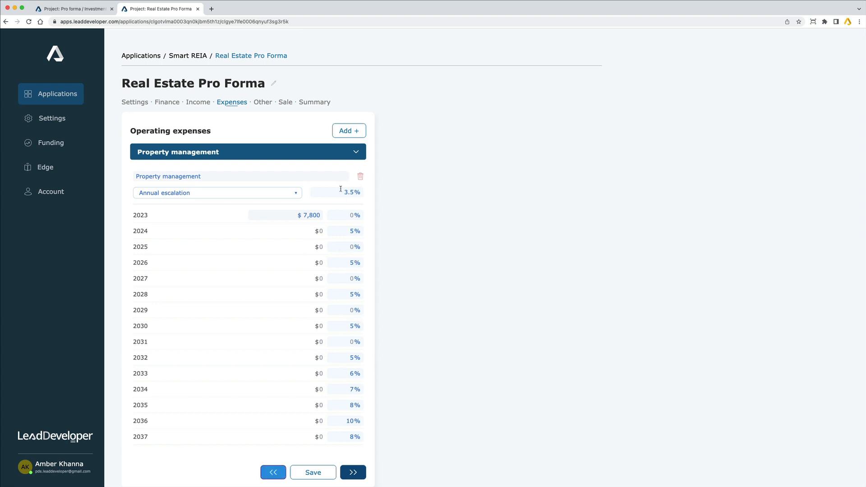
# Change the Property management expense's overall escalation rate to 0%
pyautogui.doubleClick(350, 190)
pyautogui.write('3.50')
pyautogui.doubleClick(351, 190)
pyautogui.write('0')
pyautogui.press('Tab')
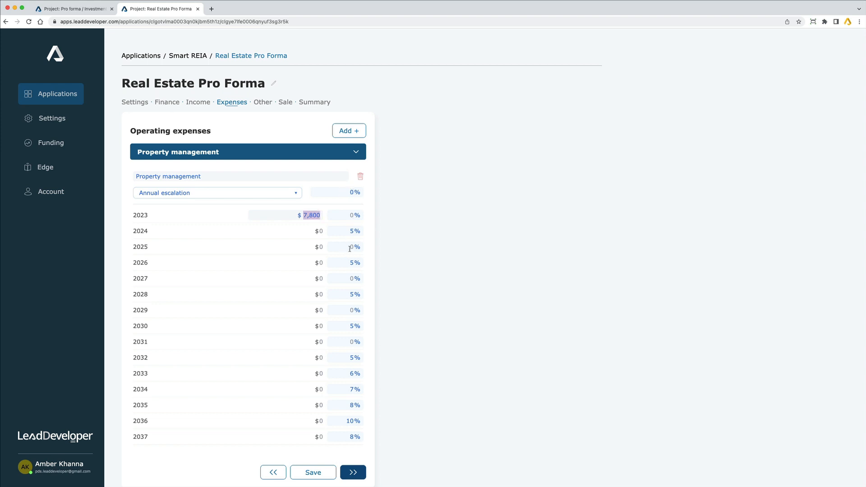
# Restore the Property management expense's overall escalation rate to 3.5% and collapse its details
pyautogui.click(352, 190)
pyautogui.write('3.5')
pyautogui.press('Tab')
pyautogui.click(355, 152)
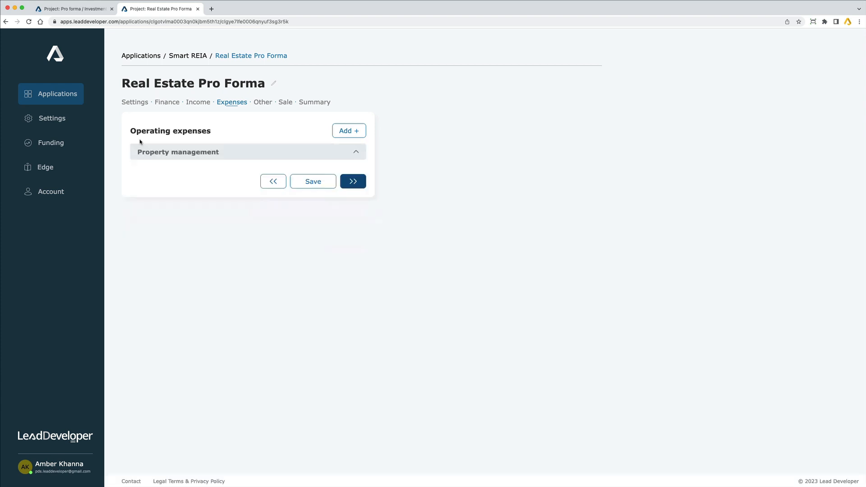
# Add an operating expense named Utilities and make it use Blanket escalation
pyautogui.click(347, 131)
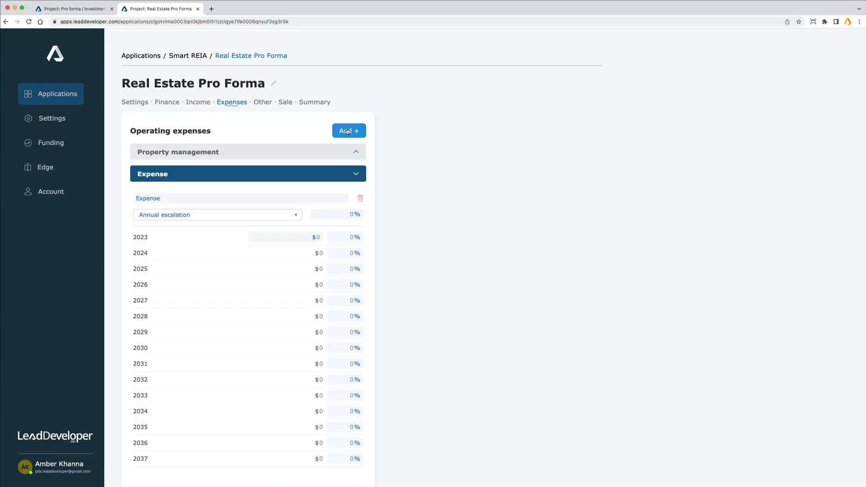
pyautogui.doubleClick(168, 195)
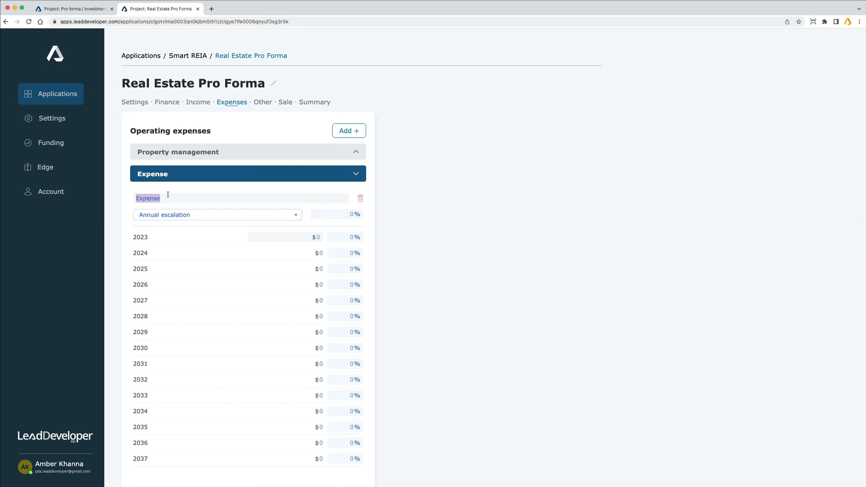
pyautogui.write('Utilities')
pyautogui.click(217, 215)
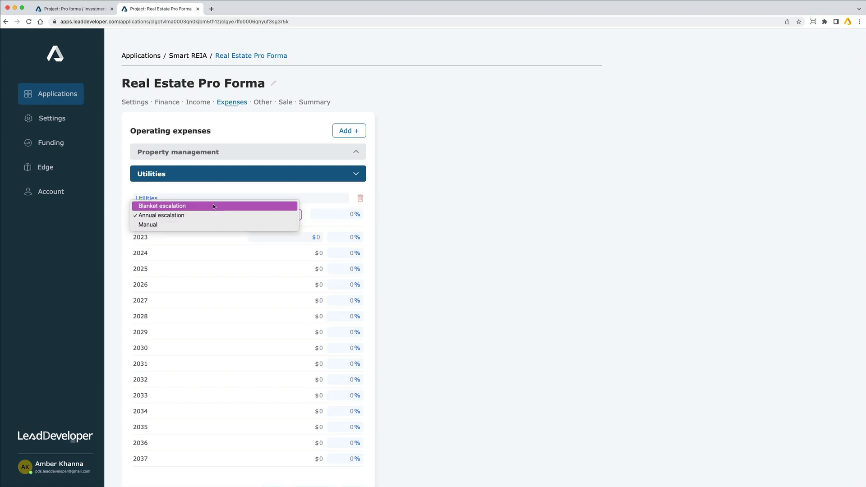
pyautogui.click(213, 204)
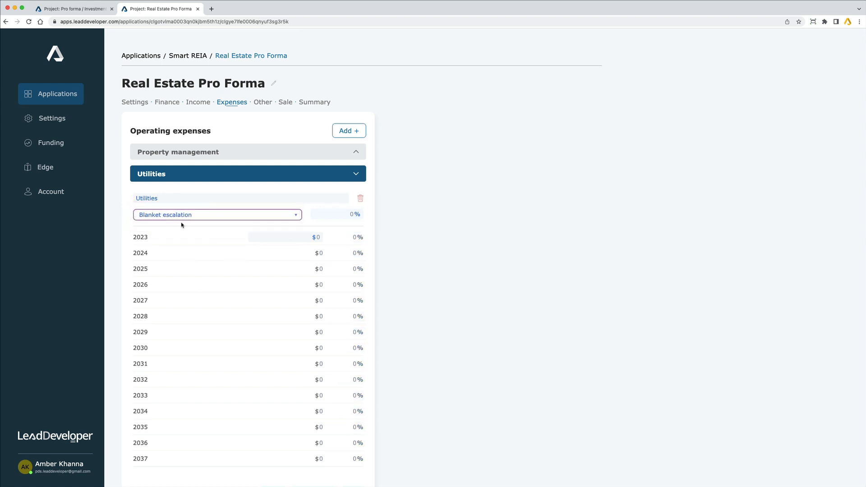
# Set the Utilities escalation rate to 5% and its 2023 amount to $1,560, then collapse its details
pyautogui.click(343, 216)
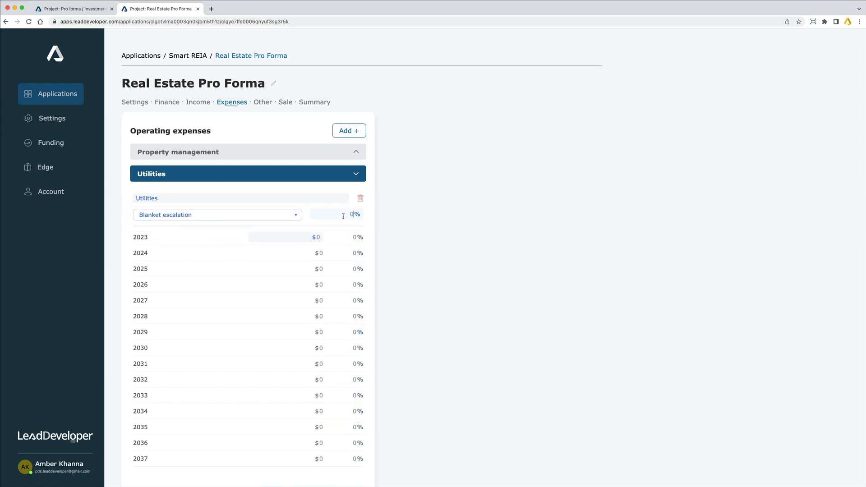
pyautogui.write('5')
pyautogui.write('1560')
pyautogui.scroll(-1, 344, 233)
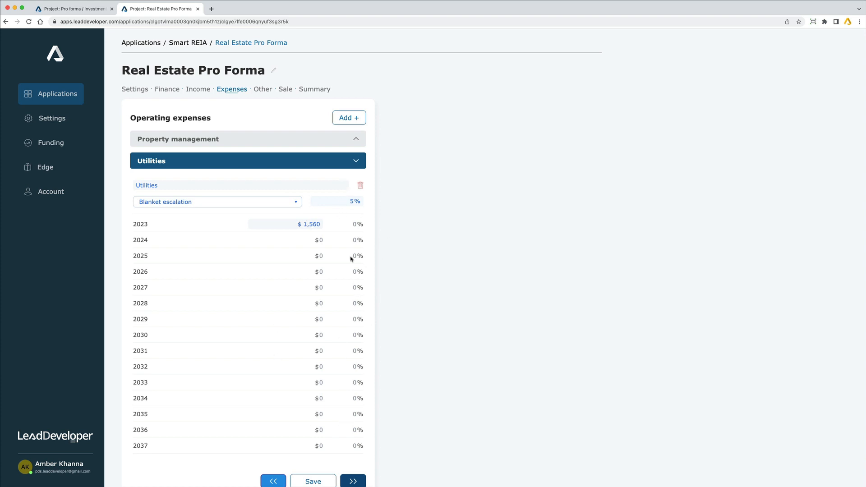
pyautogui.click(355, 160)
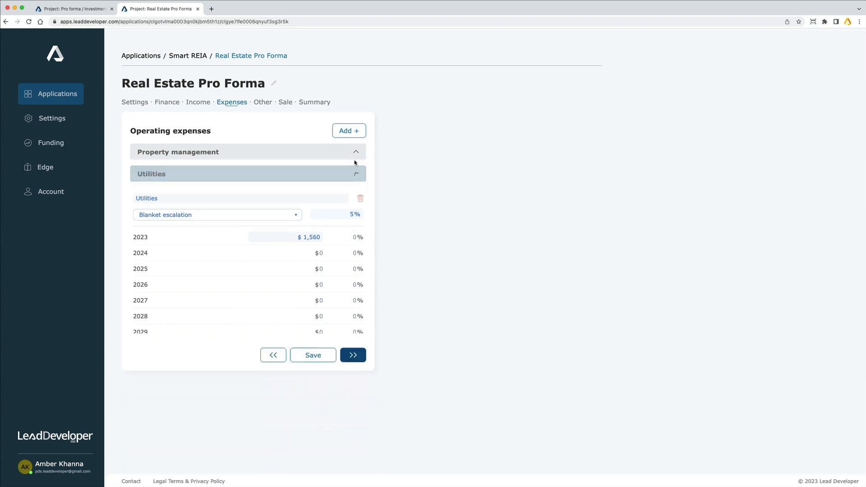
# Add an operating expense named Rates / Taxes and set its escalation method to Manual
pyautogui.click(336, 135)
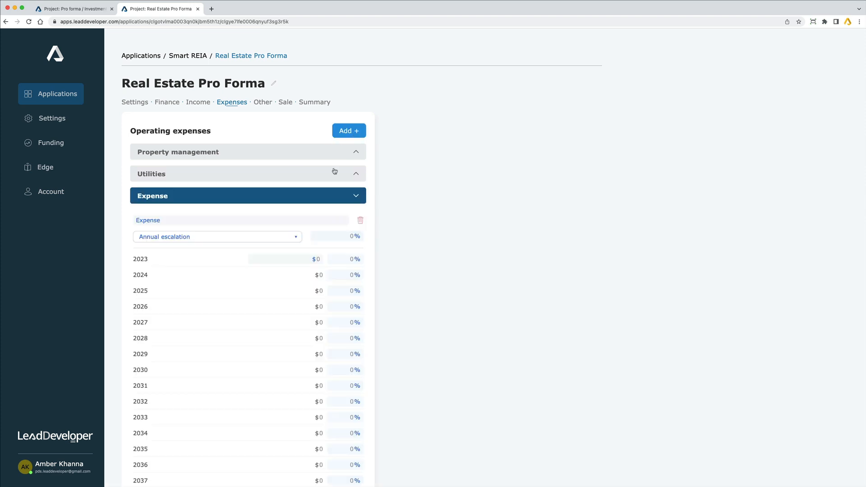
pyautogui.doubleClick(187, 221)
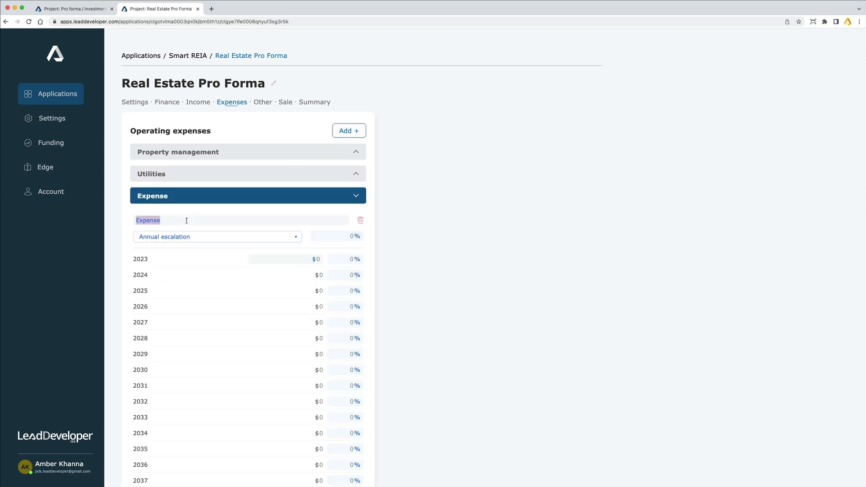
pyautogui.write('Rates / Taxes')
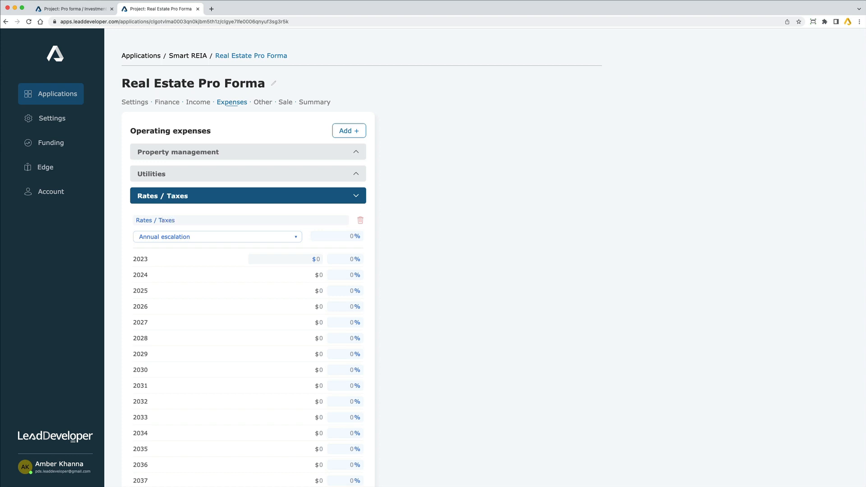
pyautogui.click(228, 236)
pyautogui.click(211, 246)
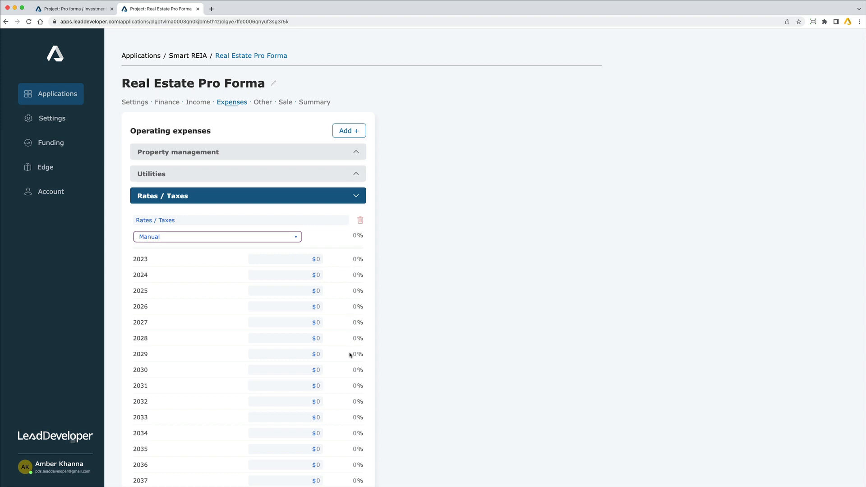
# Enter the Rates / Taxes amounts: $2,000 for 2023–2025, $2,500 for 2026–2028 and $2,800 for 2029–2031
pyautogui.click(321, 258)
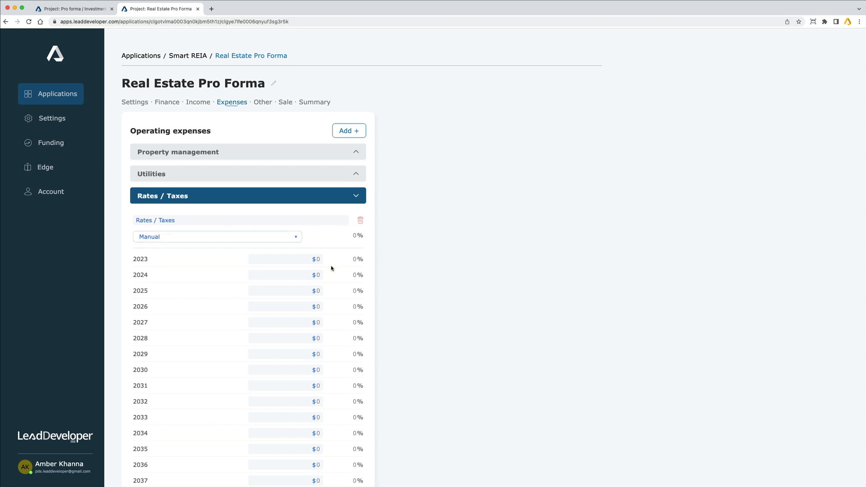
pyautogui.write('2000')
pyautogui.write('20002000')
pyautogui.write('25000')
pyautogui.press('BackSpace')
pyautogui.press('Tab')
pyautogui.write('2500')
pyautogui.press('Tab')
pyautogui.write('2500')
pyautogui.press('Tab')
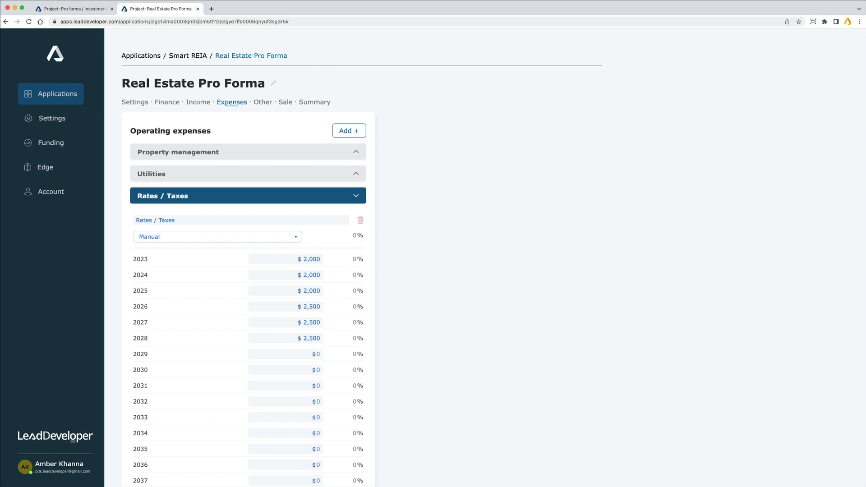
pyautogui.write('280028002800')
pyautogui.press('Tab')
# Enter Rates / Taxes amounts of $3,100 for 2032–2034 and $3,400 for 2035–2037, then collapse its details
pyautogui.scroll(-3, 319, 332)
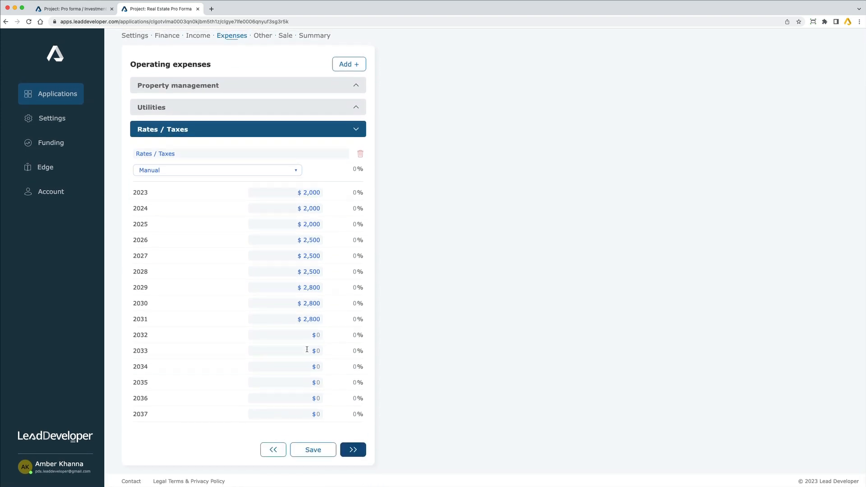
pyautogui.write('2500')
pyautogui.press('Tab')
pyautogui.write('25')
pyautogui.hotkey('shift', 'Tab')
pyautogui.write('3100')
pyautogui.press('Tab')
pyautogui.write('31003100')
pyautogui.press('Tab')
pyautogui.write('34003400')
pyautogui.press('Tab')
pyautogui.write('3400')
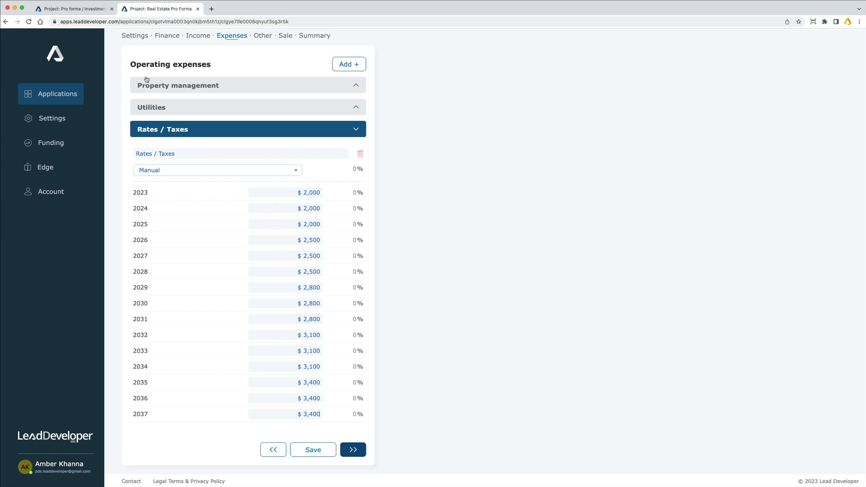
pyautogui.click(364, 129)
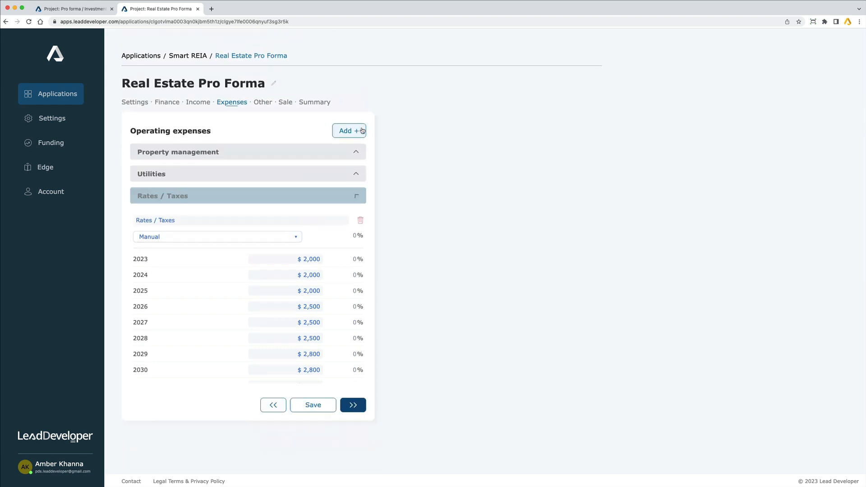
# Add an operating expense named Broadband internet and keep Annual escalation as its method
pyautogui.click(361, 131)
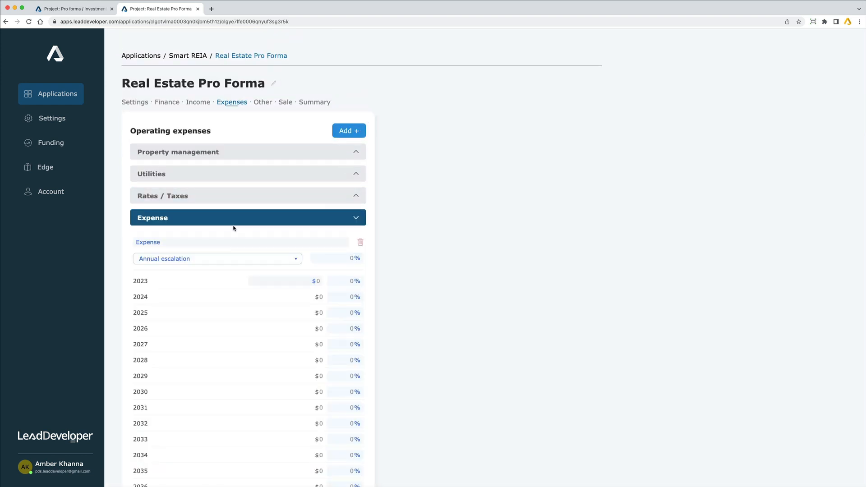
pyautogui.click(189, 241)
pyautogui.doubleClick(190, 241)
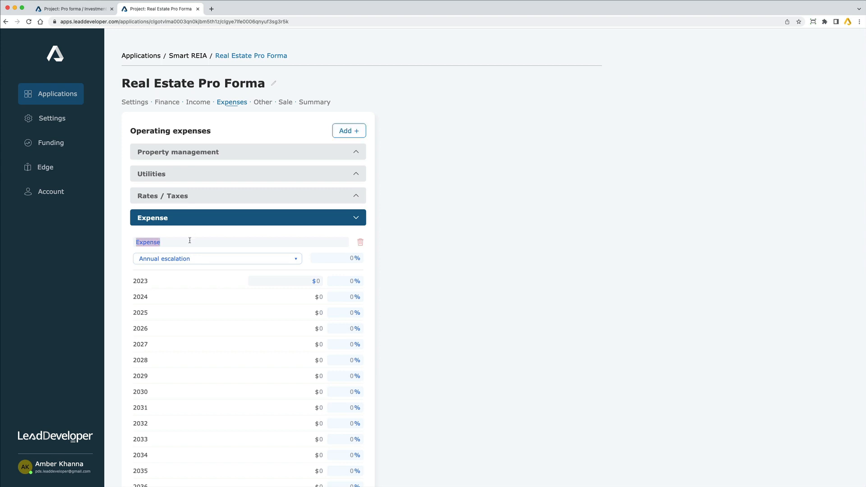
pyautogui.write('Broadband internet')
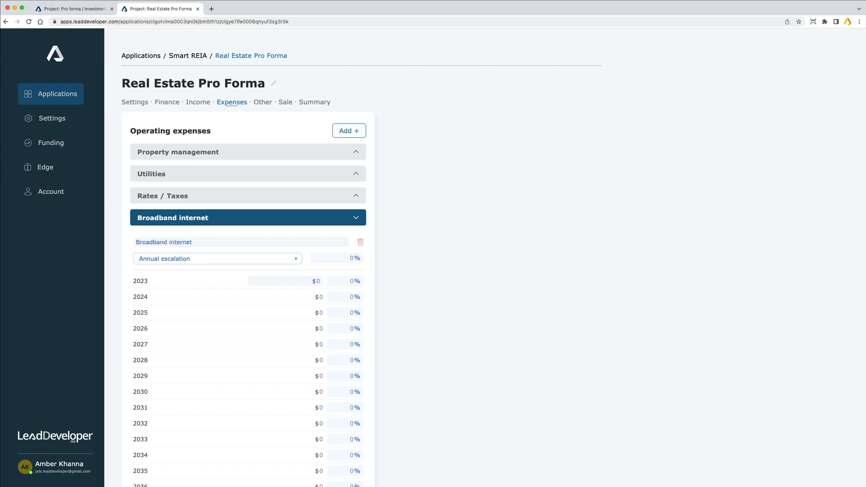
pyautogui.click(266, 257)
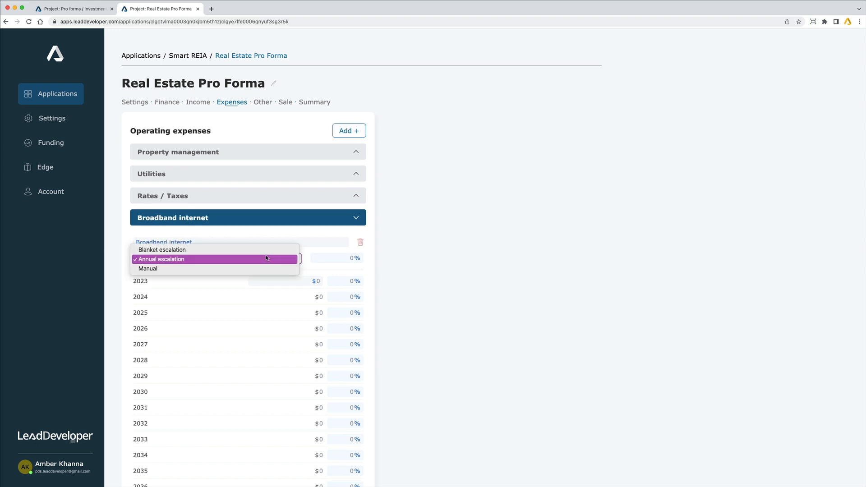
pyautogui.click(179, 264)
# Set the Broadband internet escalation to 5% and its 2023 amount to $79, then collapse its details
pyautogui.click(333, 258)
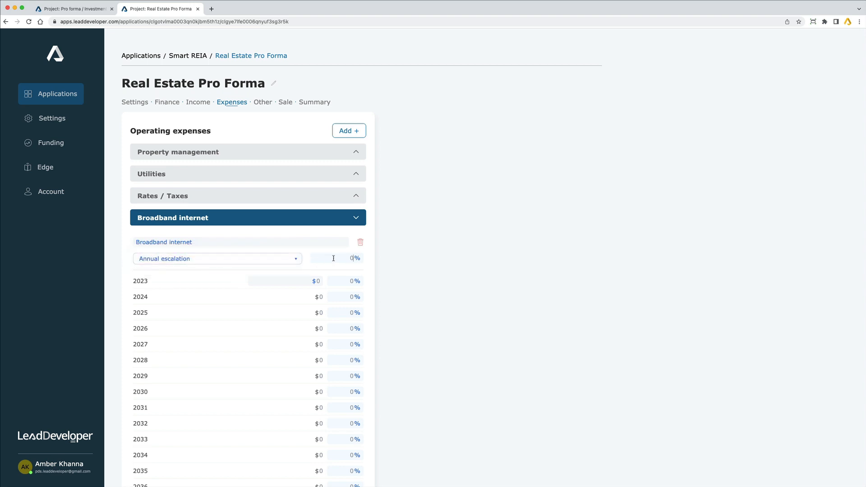
pyautogui.write('5')
pyautogui.write('79')
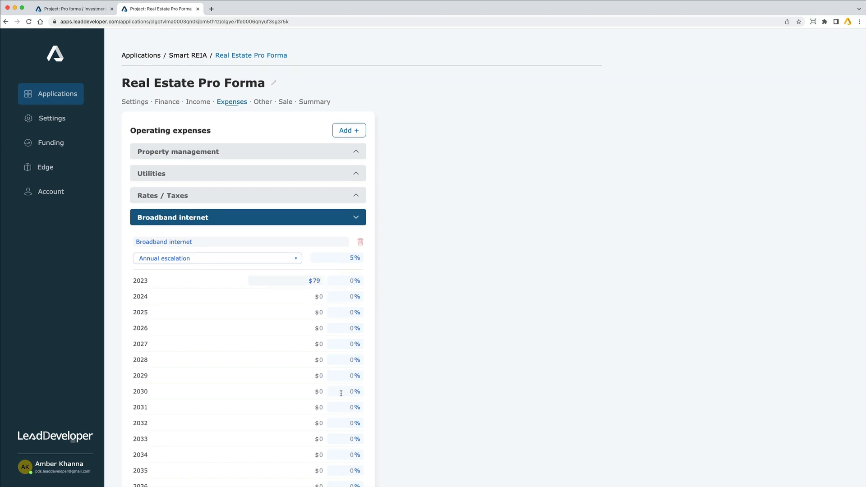
pyautogui.scroll(-2, 340, 393)
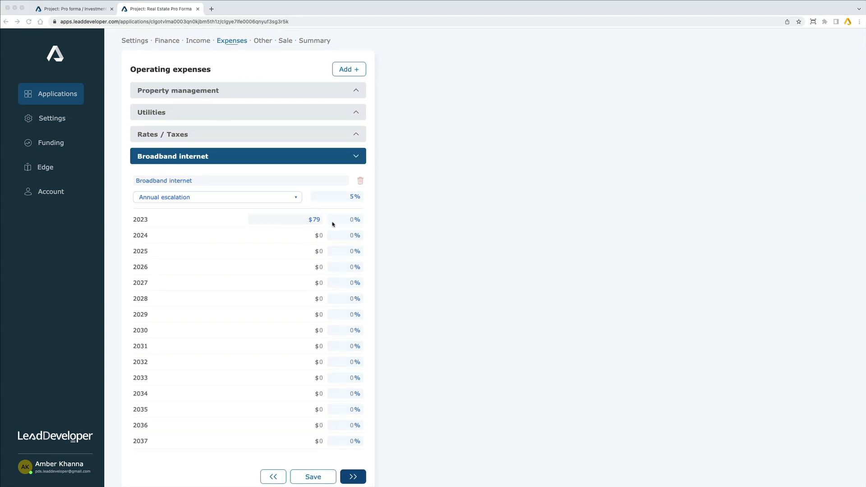
pyautogui.click(356, 156)
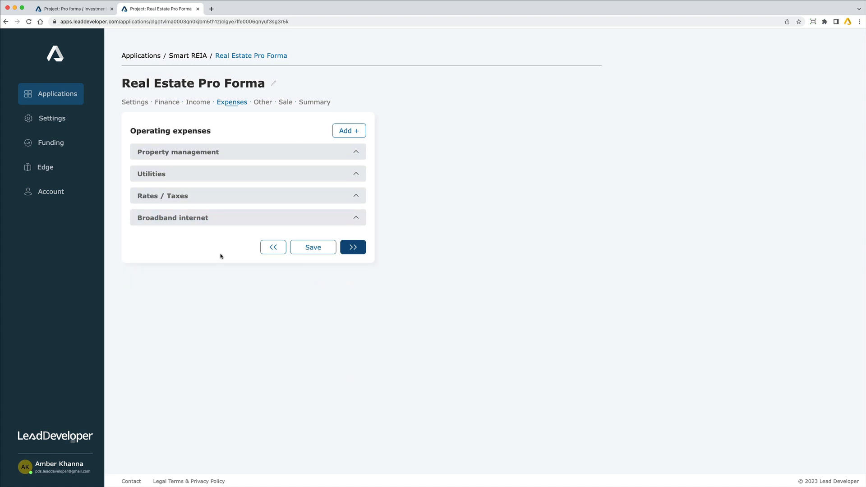
# Add an operating expense and name it Repairs and Maintenance
pyautogui.click(349, 131)
pyautogui.doubleClick(187, 265)
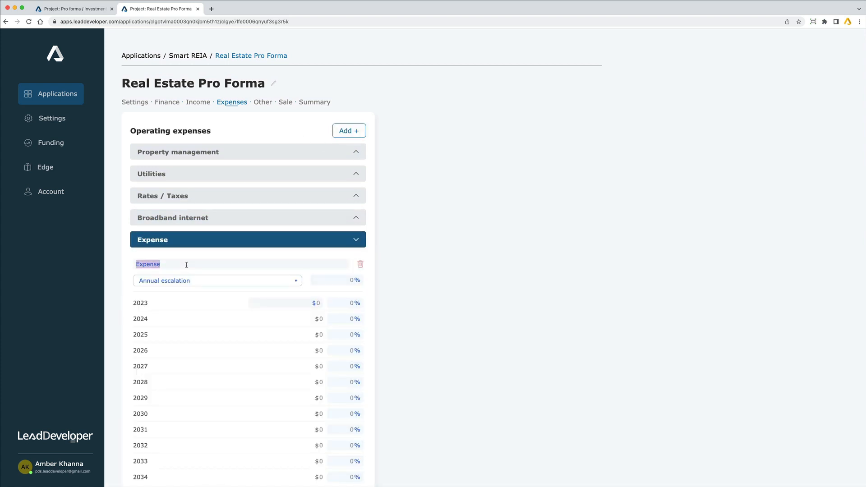
pyautogui.write('Repairs and Maintenanc')
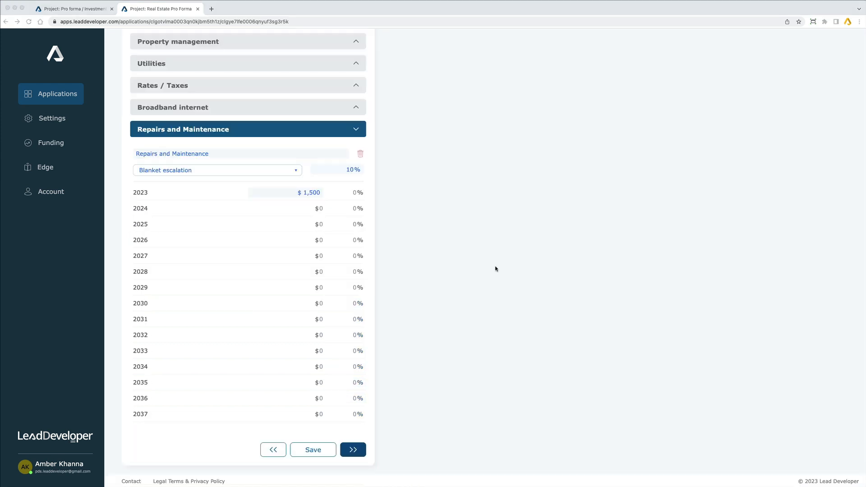